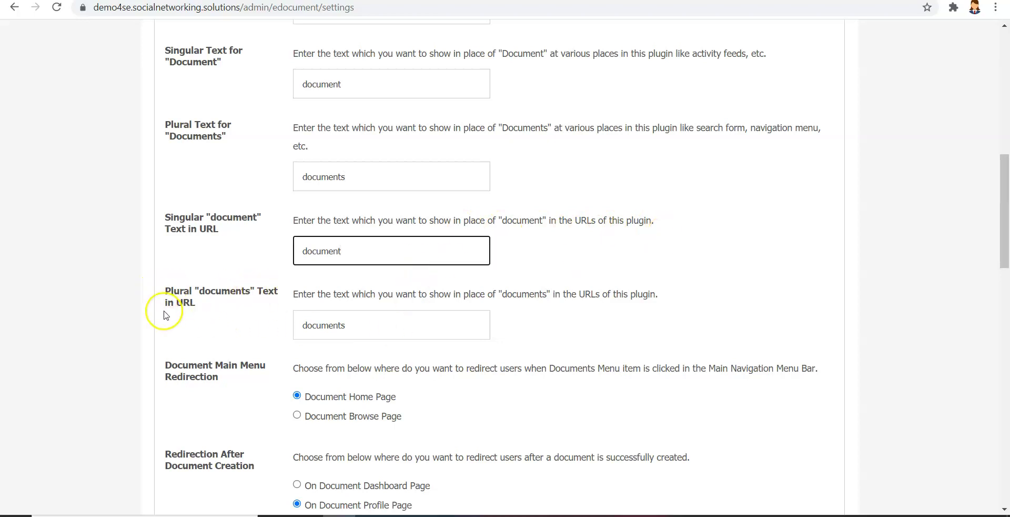
# Review the global settings for URL texts, redirections, mandatory document fields, and the favourite, rate and report options.
pyautogui.click(453, 334)
pyautogui.moveTo(1005, 251); pyautogui.dragTo(1006, 322)
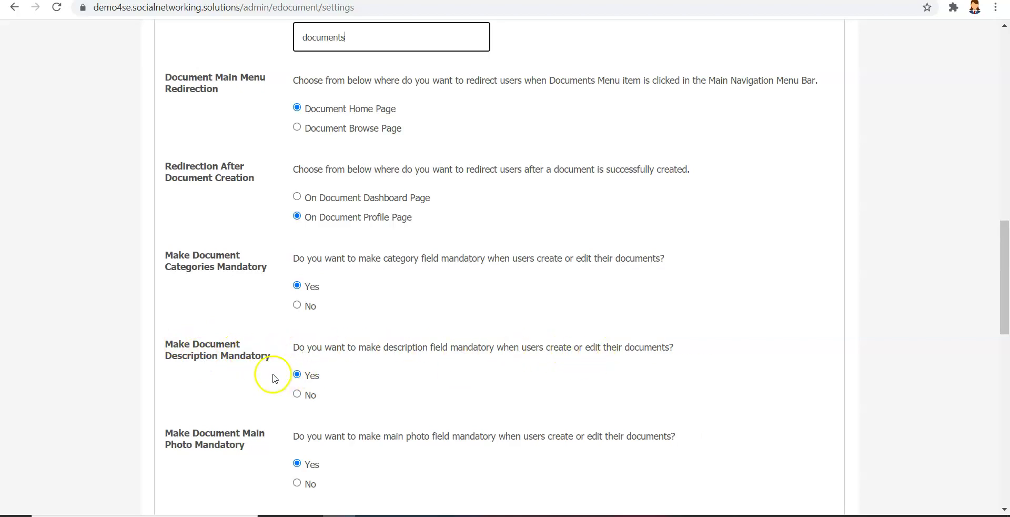
pyautogui.moveTo(1004, 334); pyautogui.dragTo(1006, 402)
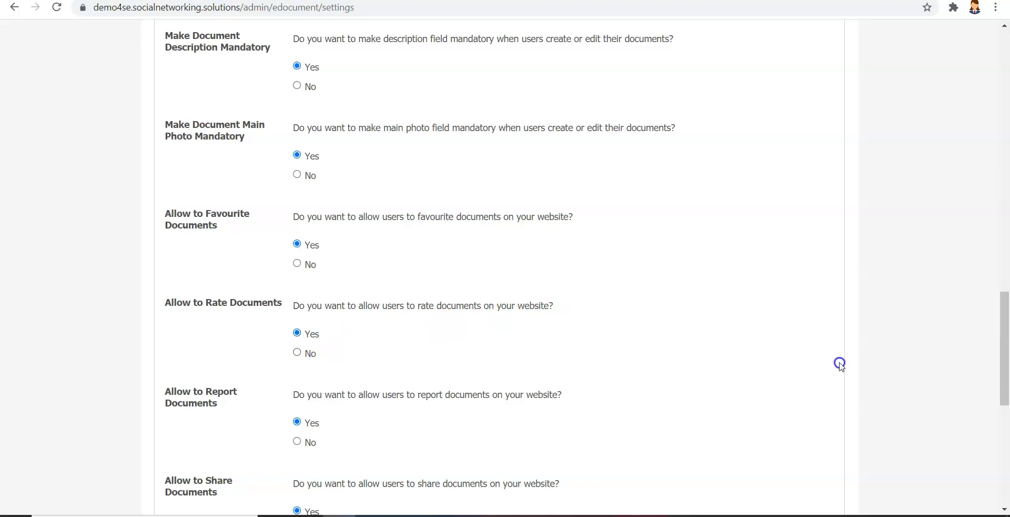
pyautogui.moveTo(1005, 363); pyautogui.dragTo(1006, 448)
pyautogui.click(280, 171)
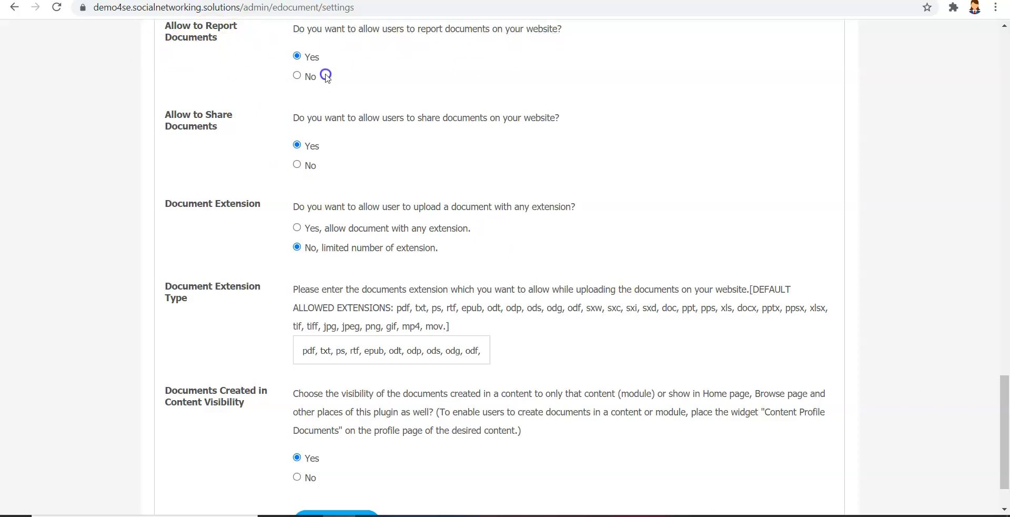
# Examine the document sharing, allowed extension and content visibility settings, including the full list of extension types.
pyautogui.click(191, 129)
pyautogui.click(526, 121)
pyautogui.click(298, 229)
pyautogui.click(299, 287)
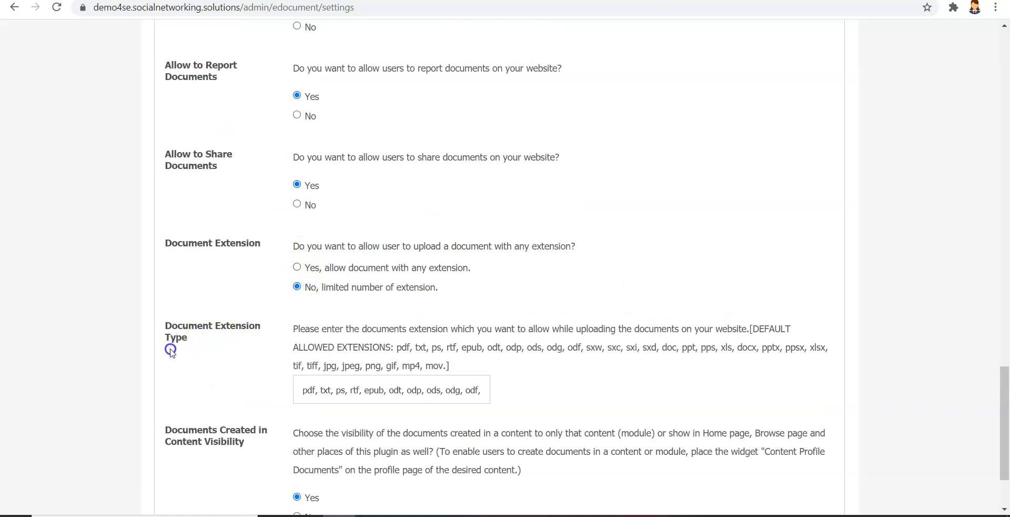
pyautogui.moveTo(302, 389); pyautogui.dragTo(532, 398)
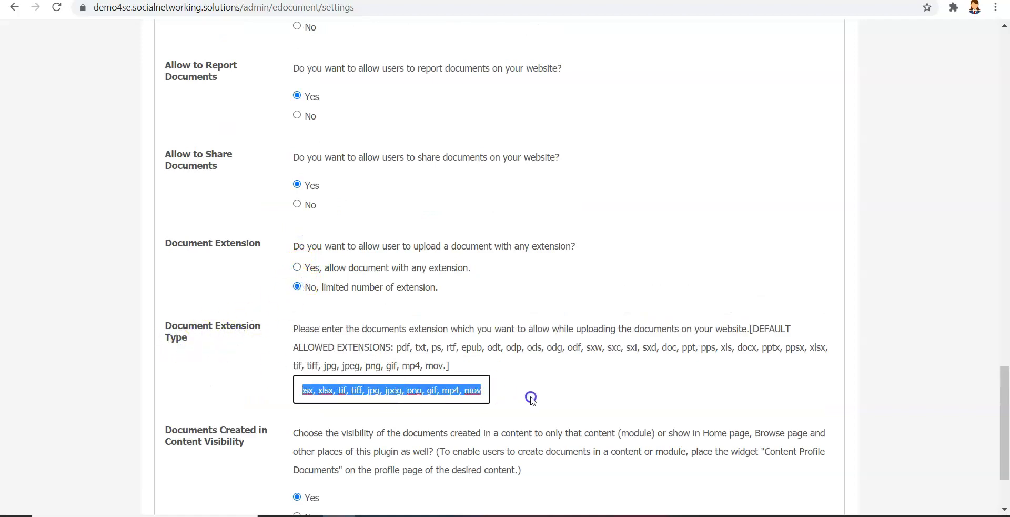
pyautogui.click(548, 394)
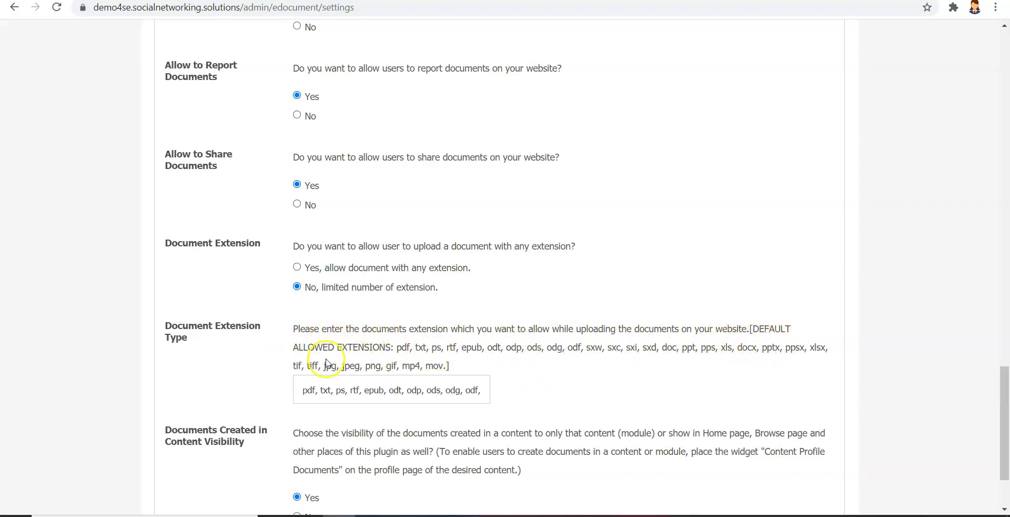
pyautogui.moveTo(1004, 376); pyautogui.dragTo(1004, 400)
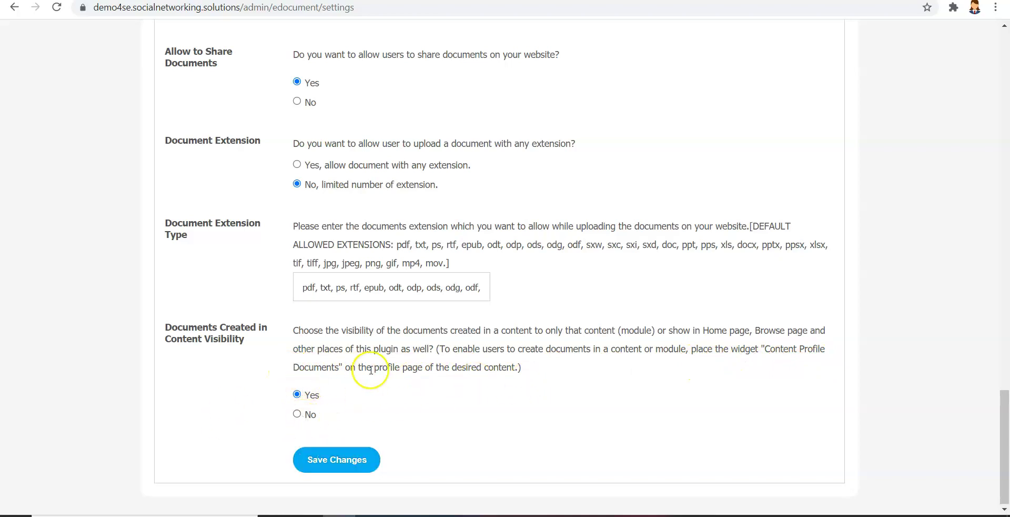
# Open the Manage Documents page of the Documents Sharing Plugin.
pyautogui.moveTo(1002, 395); pyautogui.dragTo(974, 42)
pyautogui.click(297, 207)
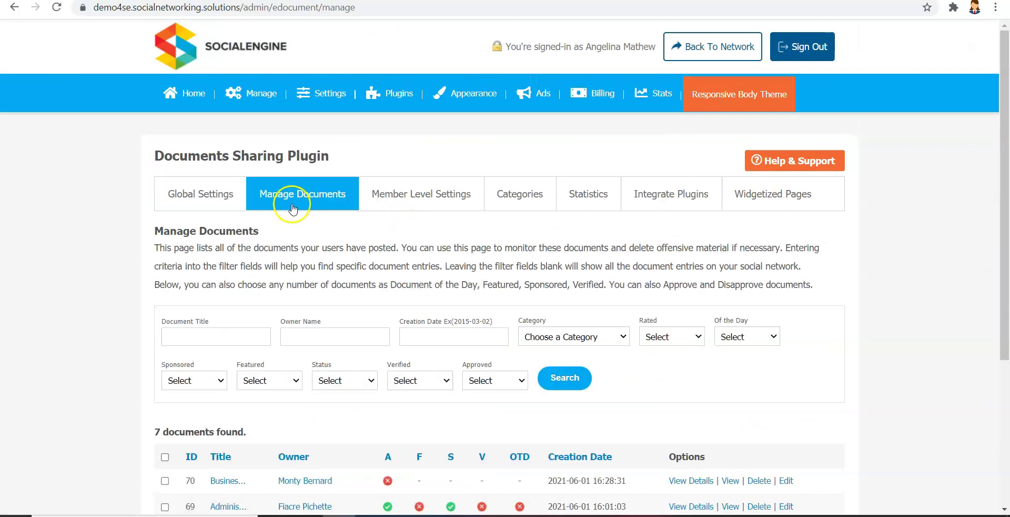
pyautogui.moveTo(1005, 175); pyautogui.dragTo(974, 242)
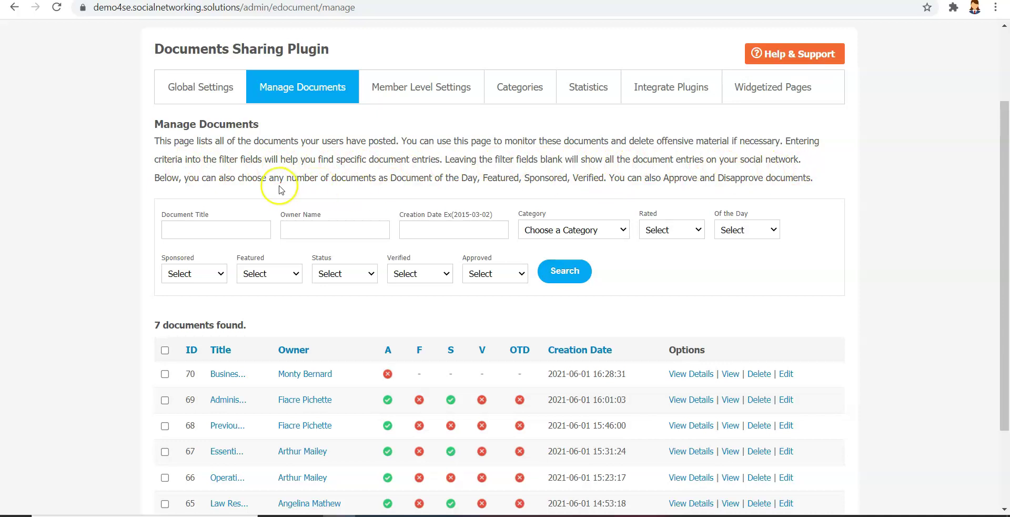
# Go through the document search filters, from Document Title to Approved, and examine the list of posted documents with its options.
pyautogui.click(247, 227)
pyautogui.click(300, 227)
pyautogui.click(472, 230)
pyautogui.click(548, 231)
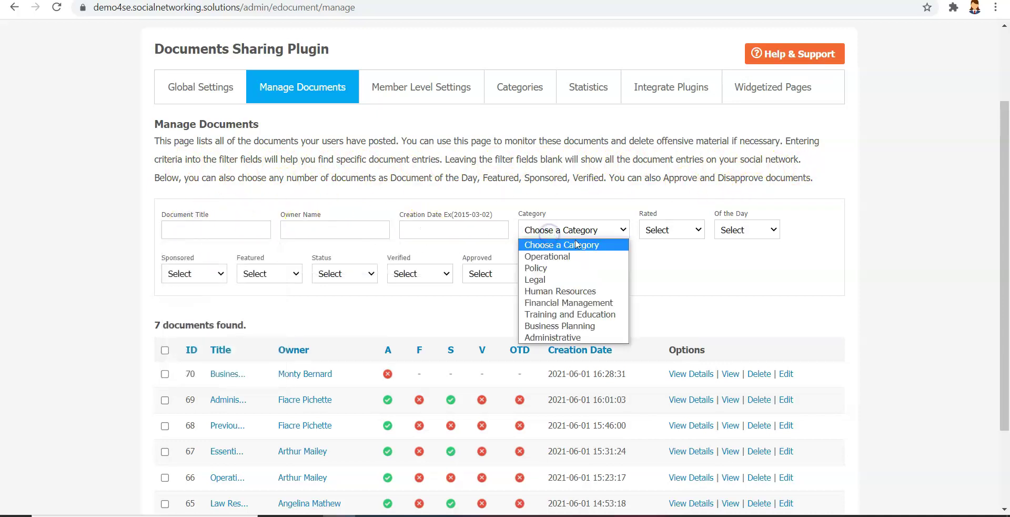
pyautogui.click(676, 229)
pyautogui.click(734, 230)
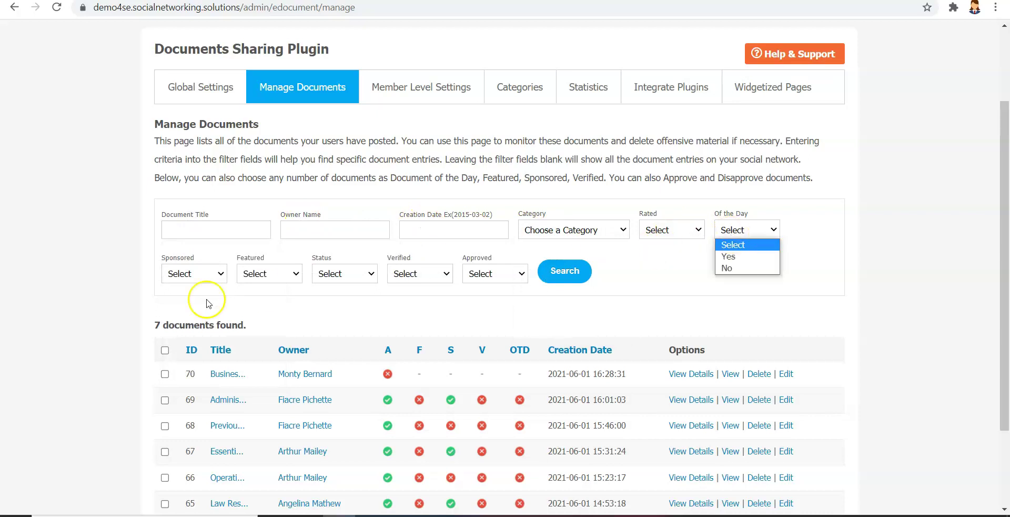
pyautogui.click(184, 271)
pyautogui.click(271, 269)
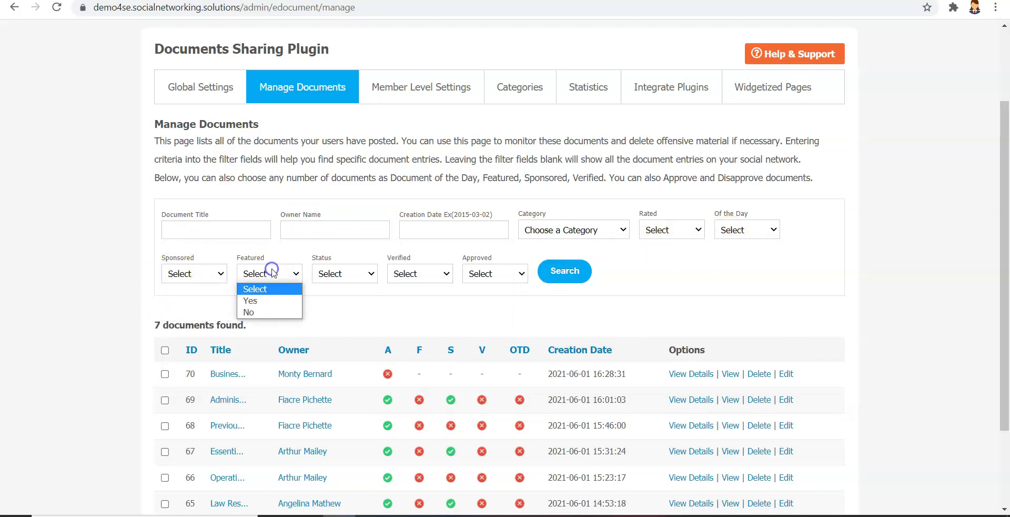
pyautogui.click(343, 274)
pyautogui.click(413, 272)
pyautogui.click(500, 273)
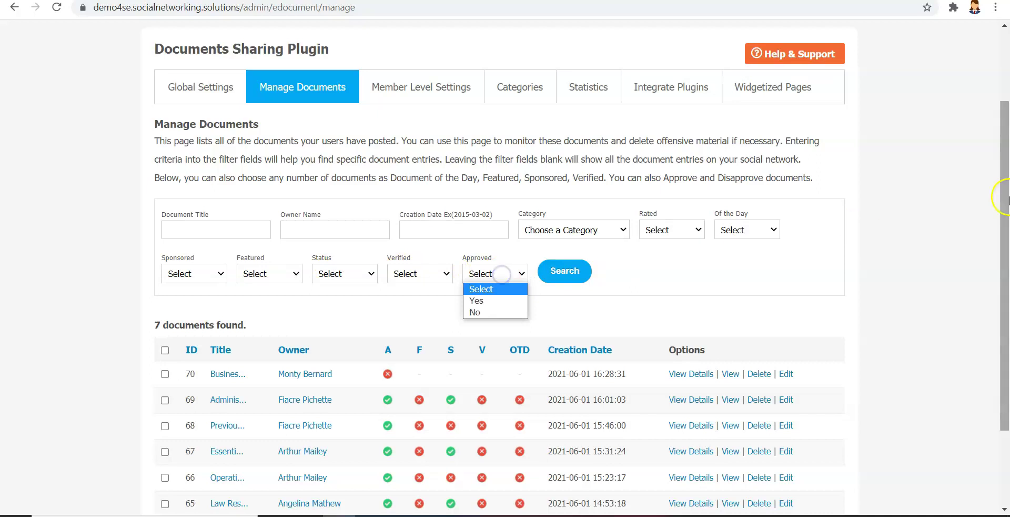
pyautogui.scroll(-2, 1005, 208)
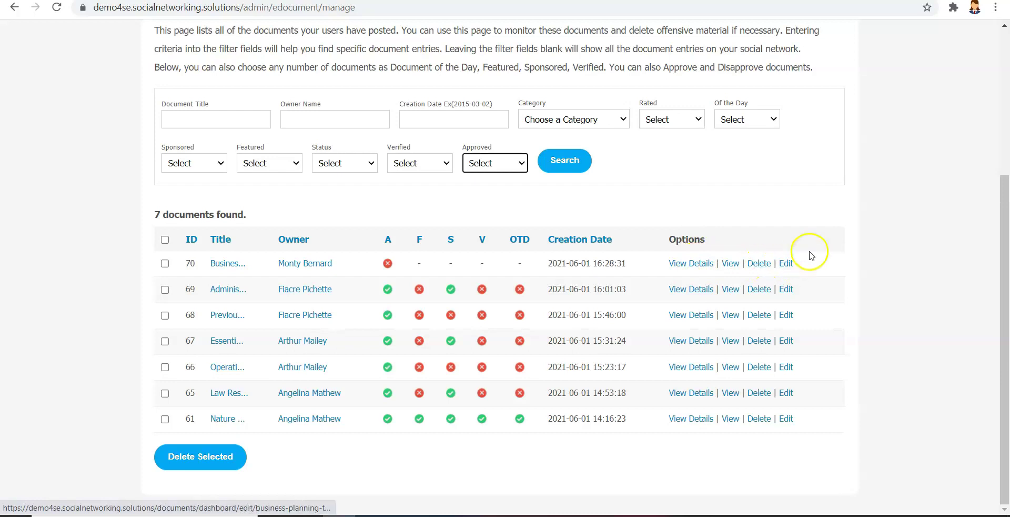
# Open the Member Level Settings and check which member levels can be chosen, keeping Default Level.
pyautogui.moveTo(1003, 219); pyautogui.dragTo(1005, 62)
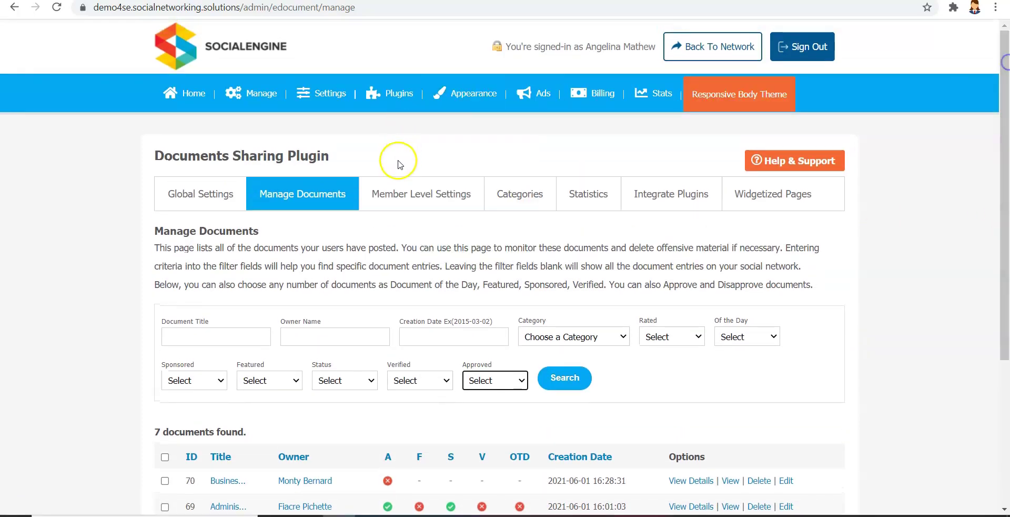
pyautogui.click(411, 187)
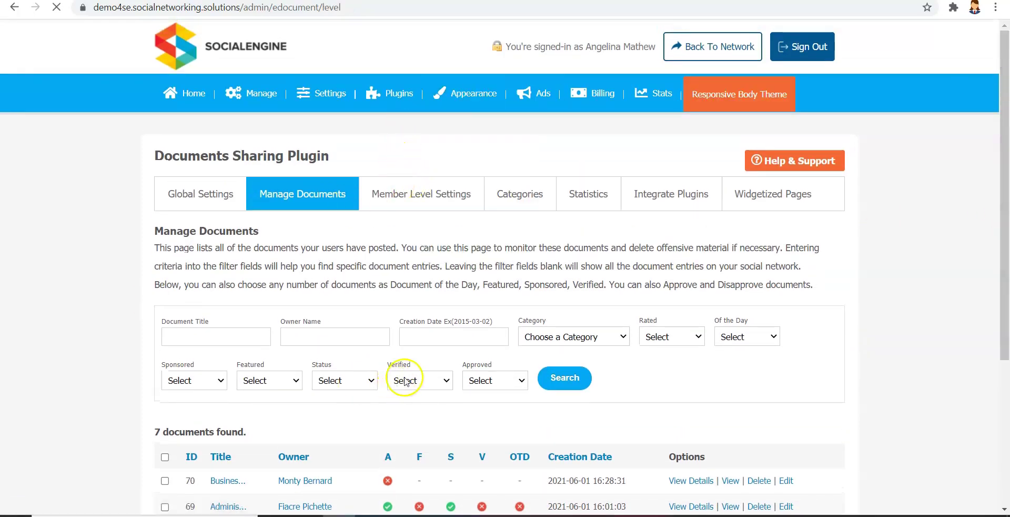
pyautogui.moveTo(1002, 142); pyautogui.dragTo(1003, 187)
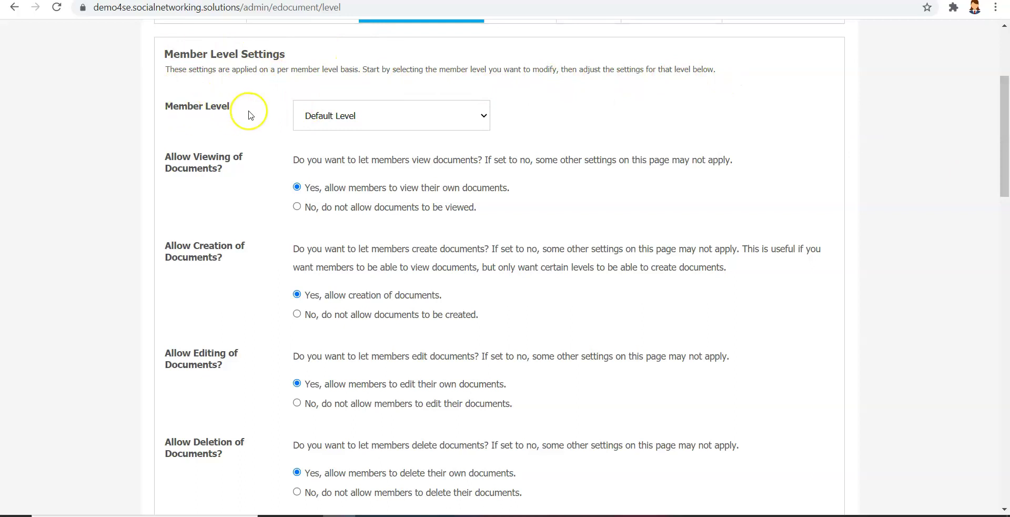
pyautogui.click(297, 114)
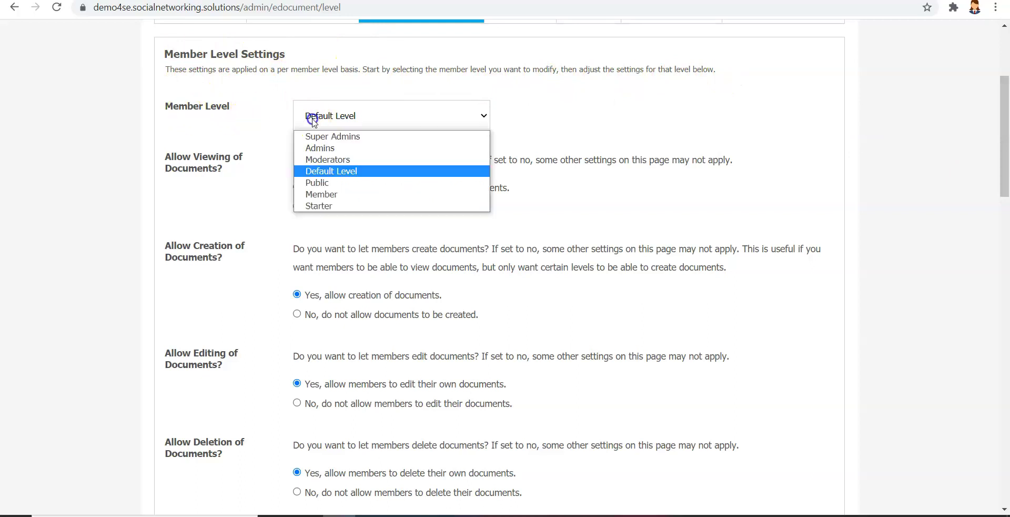
pyautogui.click(265, 201)
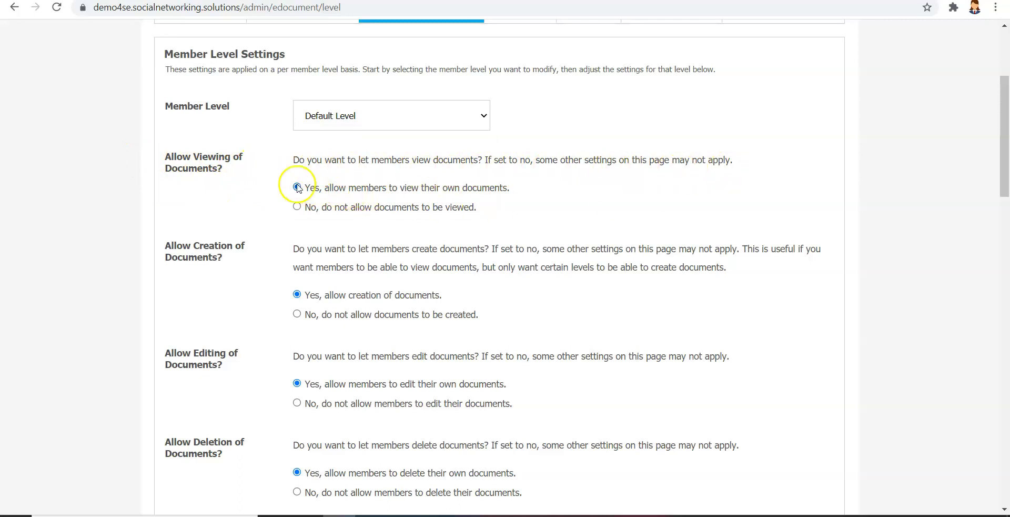
# Review the Default Level's document permissions, auto-approval, view privacy, comment, HTML and download settings.
pyautogui.scroll(-3, 1006, 181)
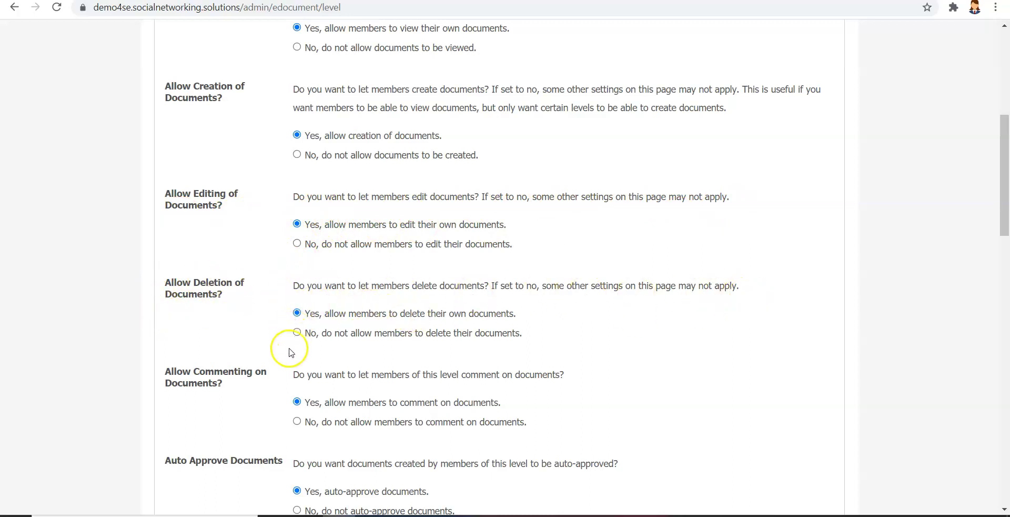
pyautogui.moveTo(1006, 165); pyautogui.dragTo(999, 230)
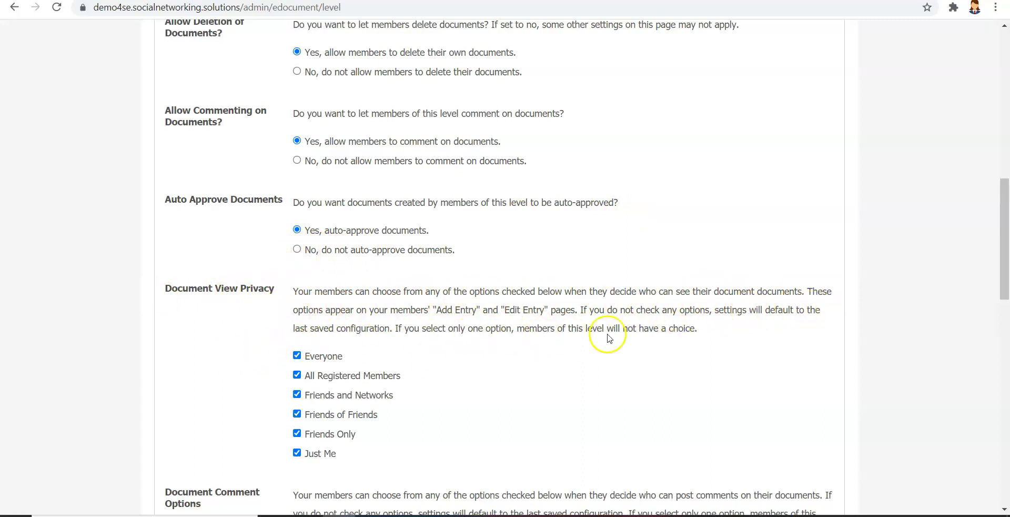
pyautogui.moveTo(996, 274); pyautogui.dragTo(1002, 331)
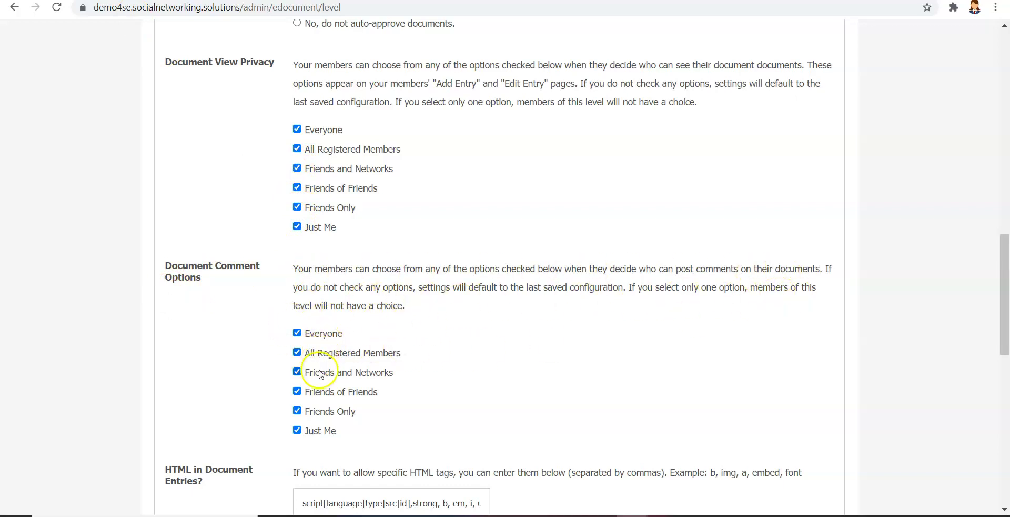
pyautogui.moveTo(1004, 282); pyautogui.dragTo(1006, 373)
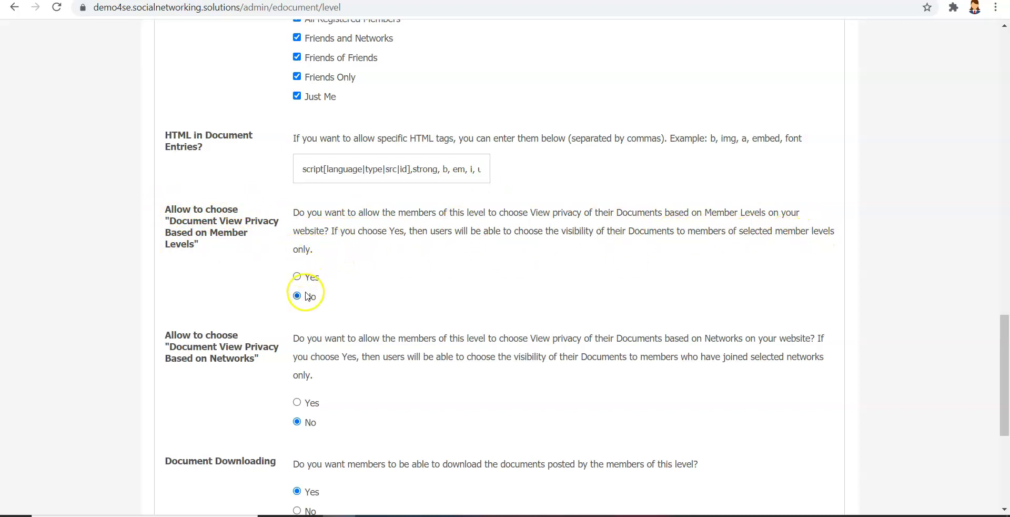
# Open the plugin's Categories page and examine the category instructions and the list of existing document categories.
pyautogui.moveTo(1005, 341); pyautogui.dragTo(1006, 50)
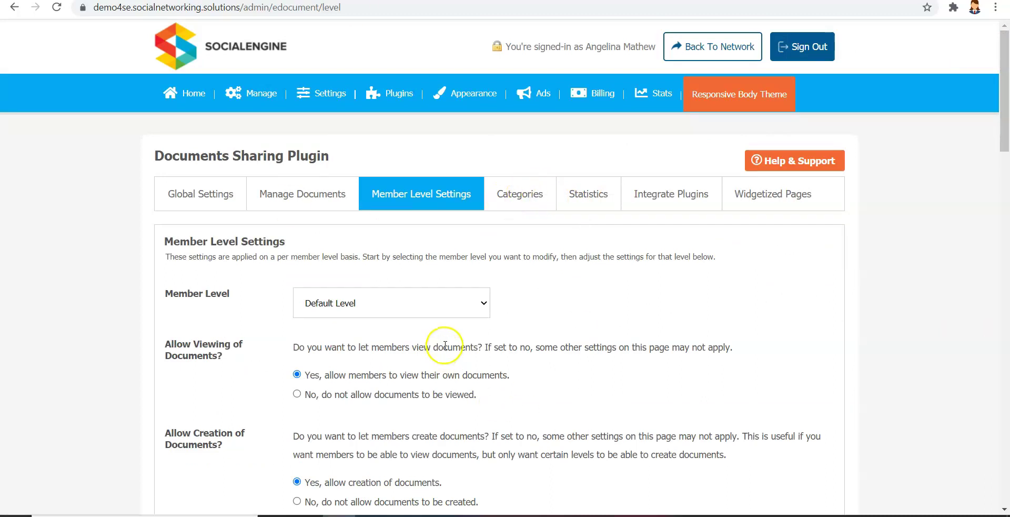
pyautogui.click(504, 196)
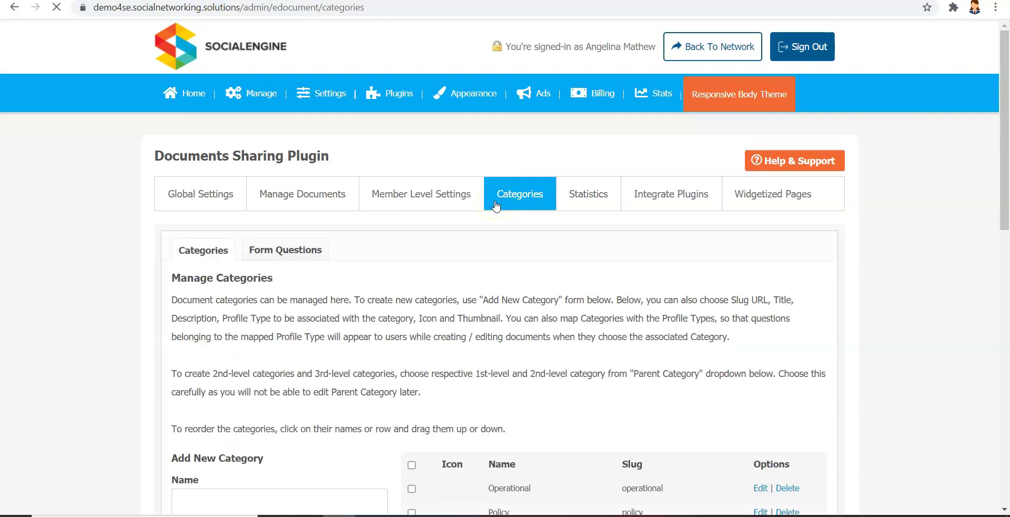
pyautogui.scroll(-3, 996, 174)
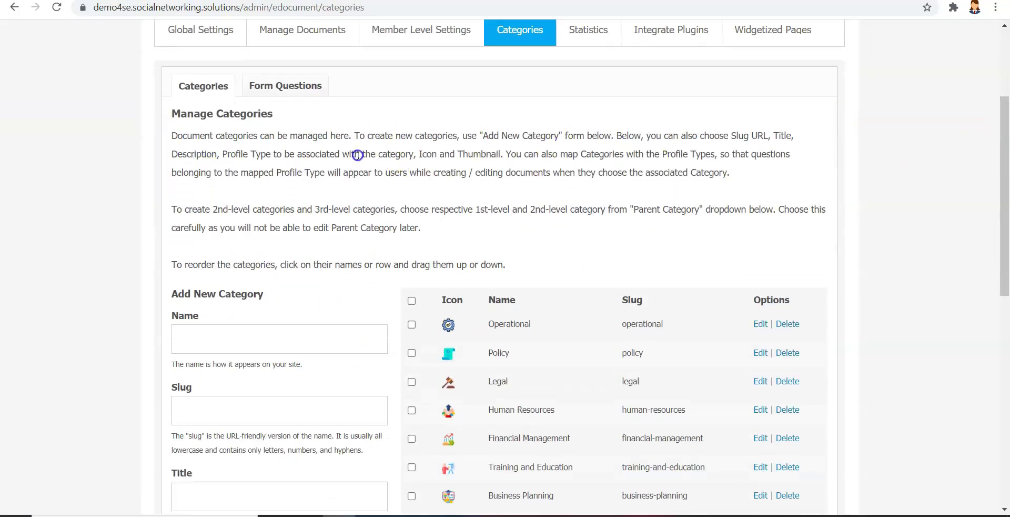
pyautogui.click(741, 159)
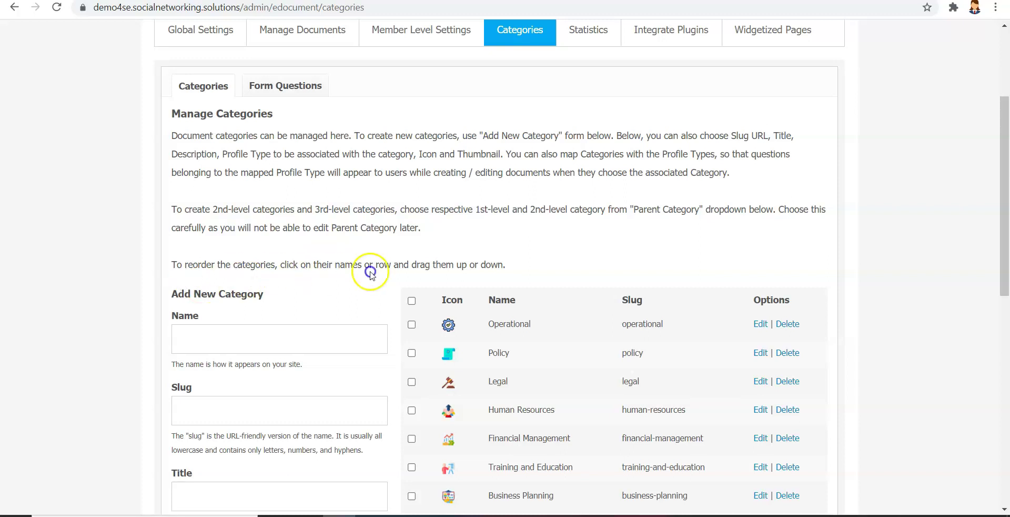
pyautogui.scroll(-4, 532, 273)
pyautogui.click(515, 140)
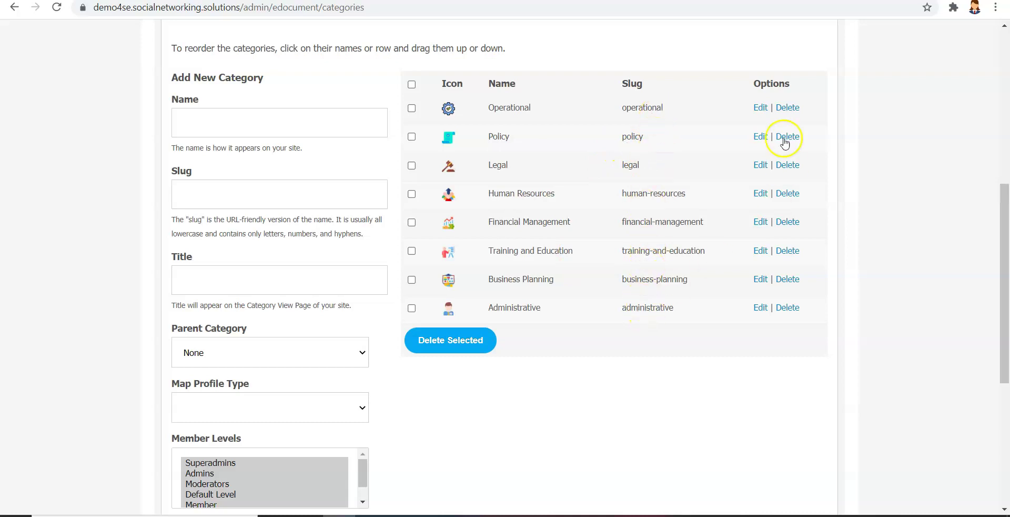
# Examine the Add New Category form, from name, slug, title, parent category and profile type to the icon and thumbnail uploads.
pyautogui.click(214, 122)
pyautogui.click(212, 197)
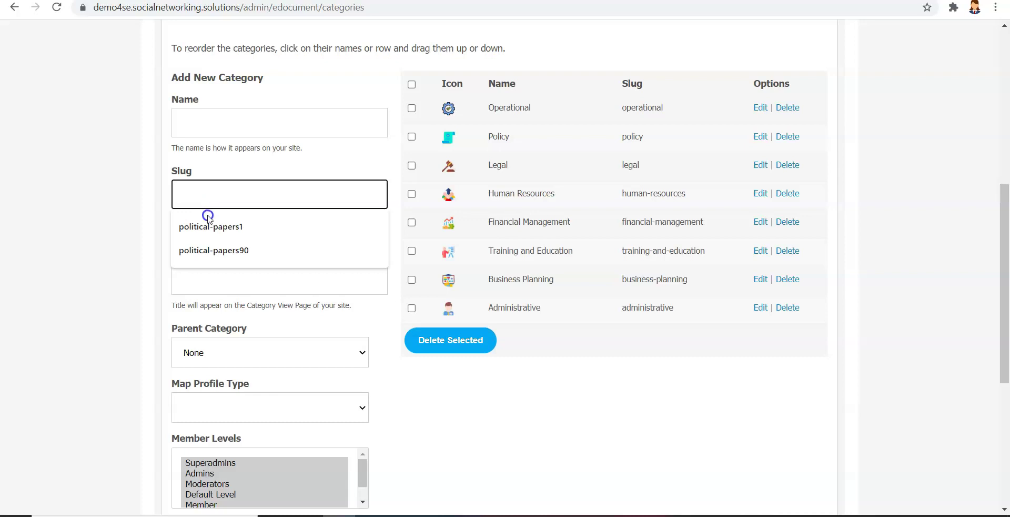
pyautogui.click(194, 283)
pyautogui.click(489, 432)
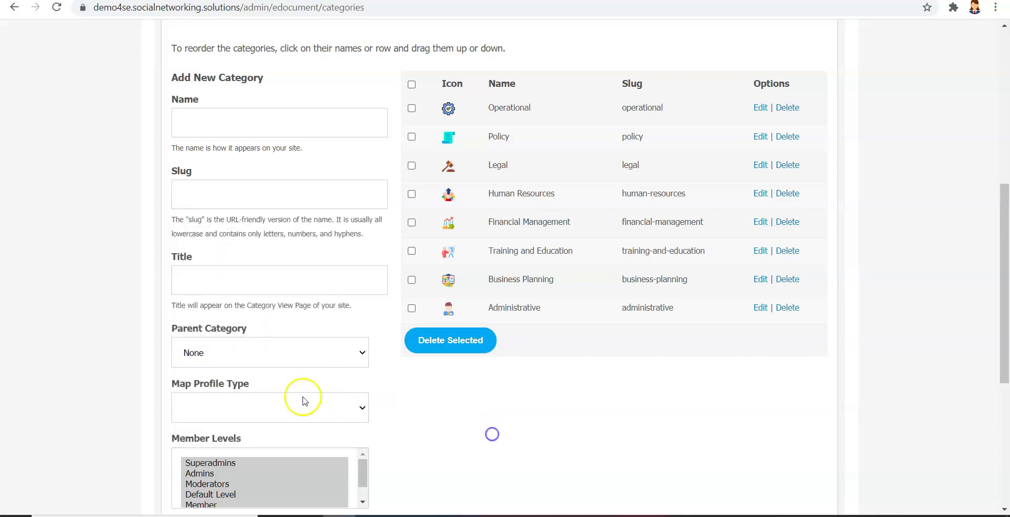
pyautogui.click(226, 354)
pyautogui.click(382, 460)
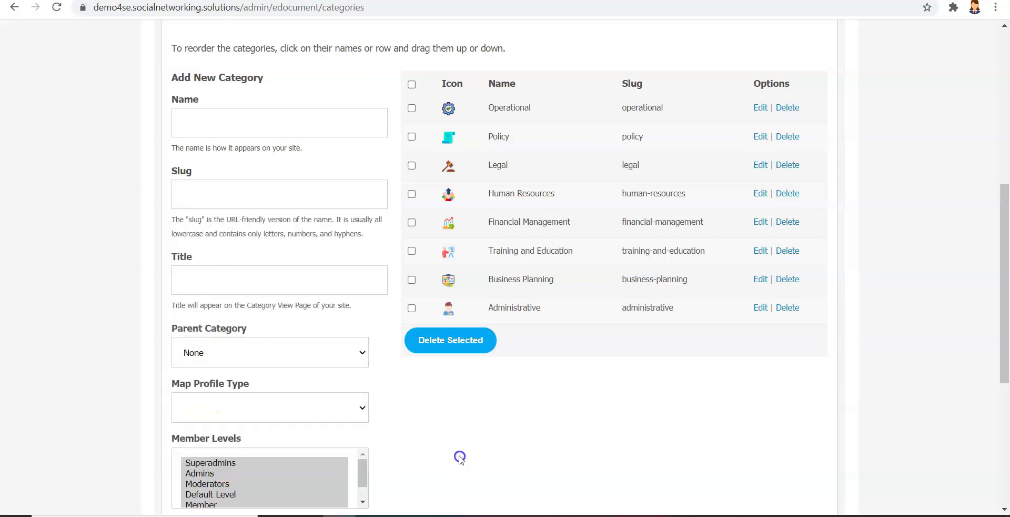
pyautogui.click(266, 413)
pyautogui.click(413, 445)
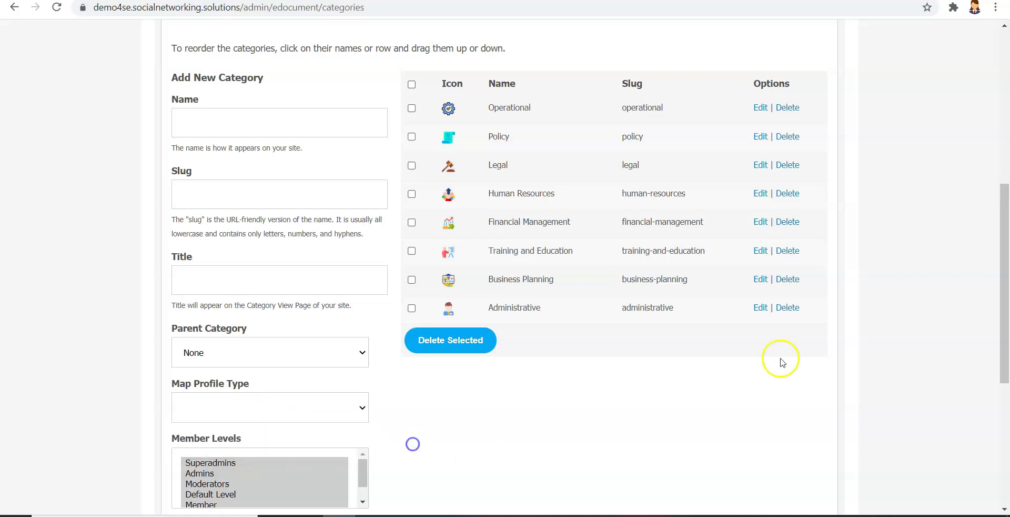
pyautogui.moveTo(1005, 302); pyautogui.dragTo(1005, 399)
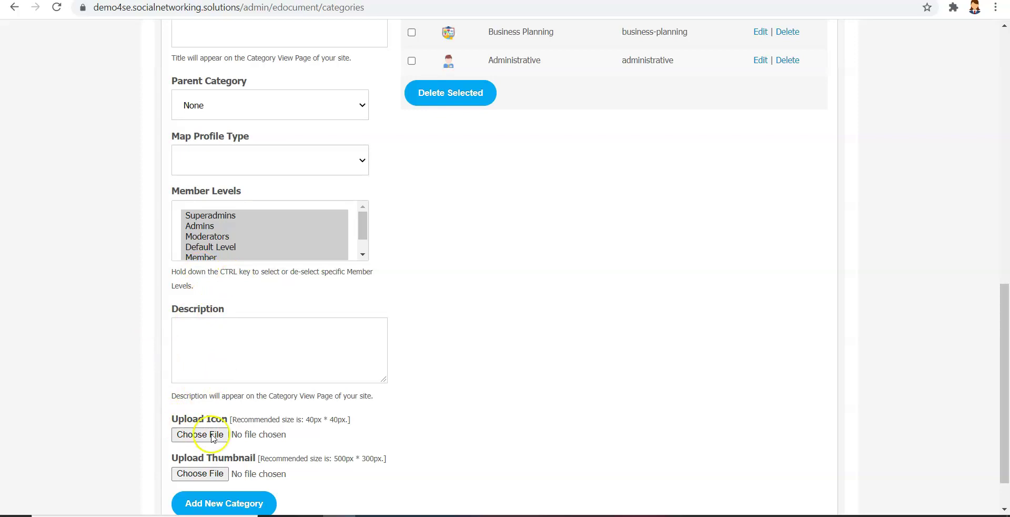
# Open the Form Questions page within the document categories section.
pyautogui.moveTo(1005, 324); pyautogui.dragTo(1005, 100)
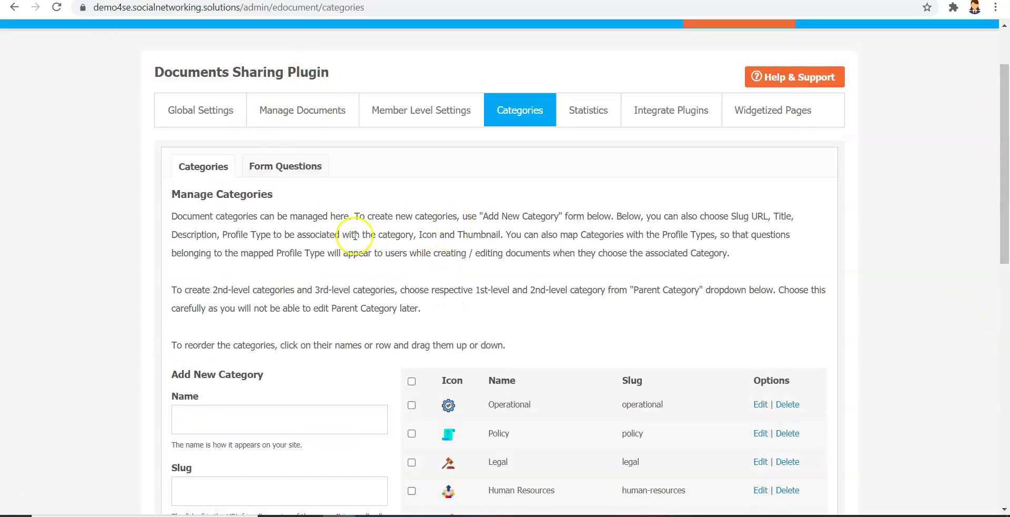
pyautogui.click(298, 177)
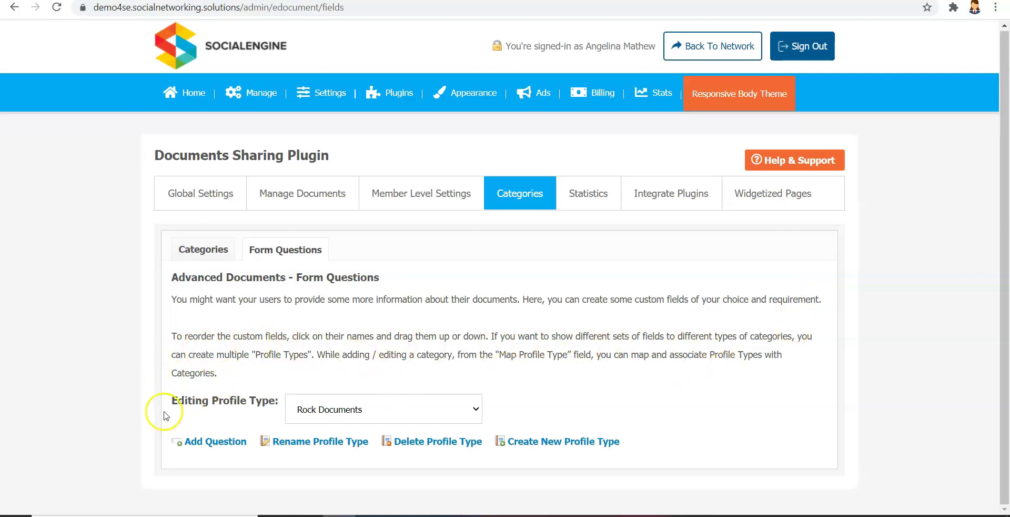
# Check the profile type choices for the form questions, and review the Documents Statistics page.
pyautogui.click(298, 413)
pyautogui.click(296, 468)
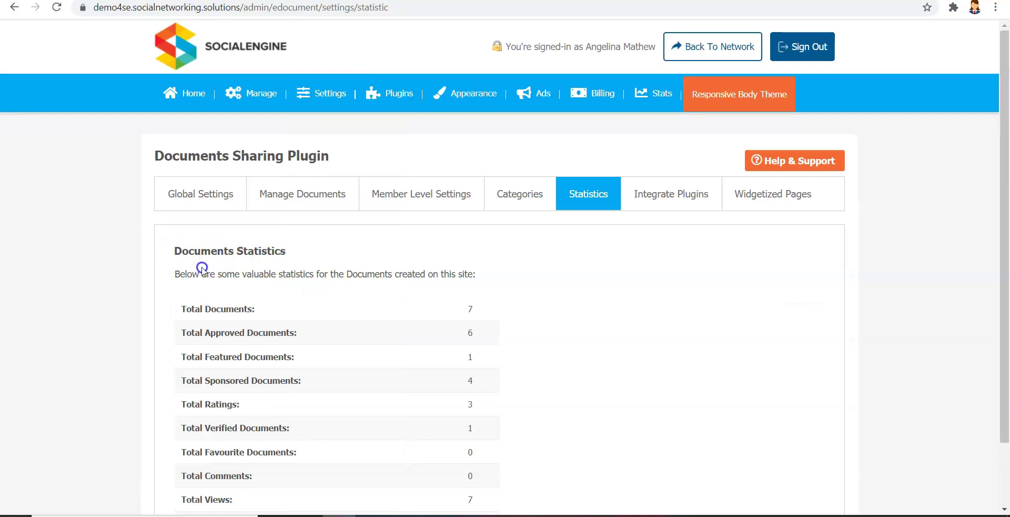
pyautogui.scroll(-2, 521, 266)
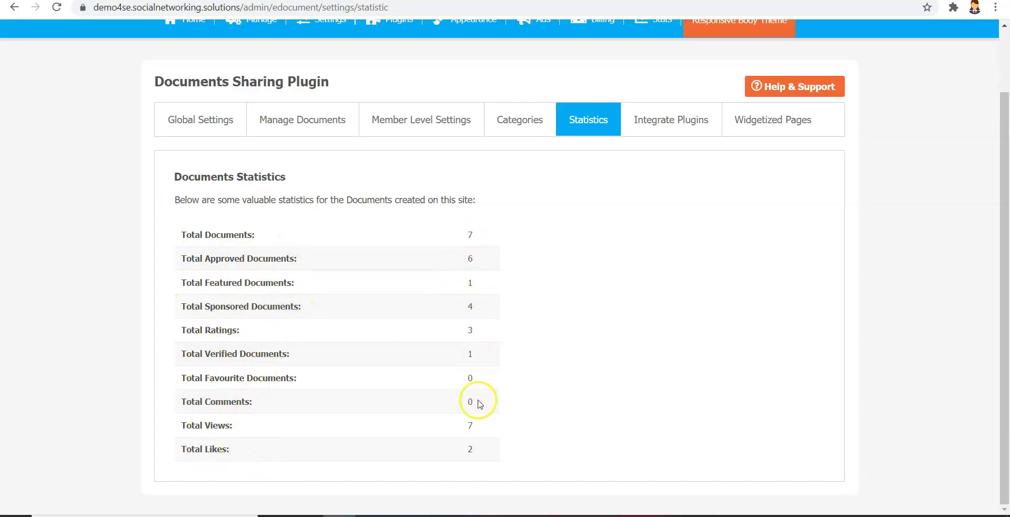
# Open the Integrate Plugins page and review the table of plugins already integrated with documents.
pyautogui.click(392, 125)
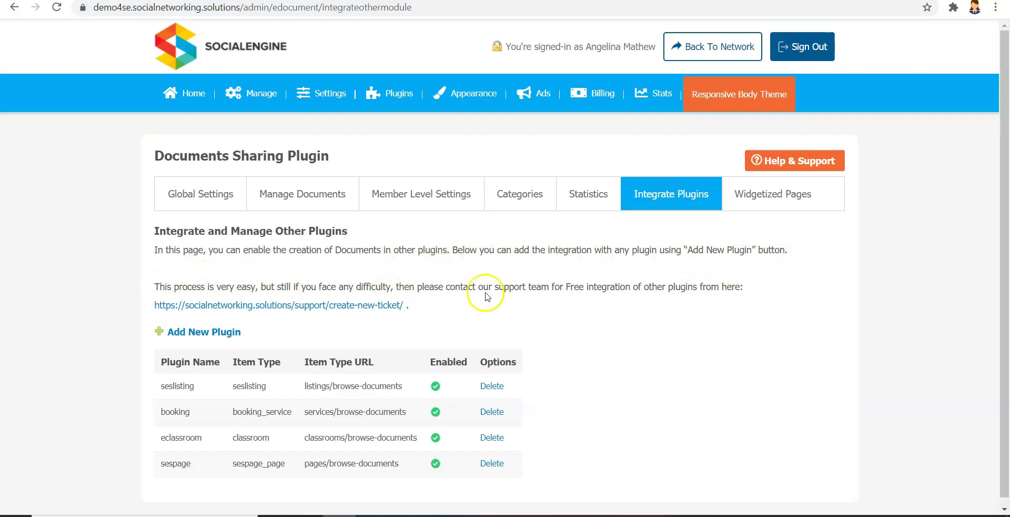
pyautogui.scroll(-1, 995, 195)
pyautogui.click(287, 350)
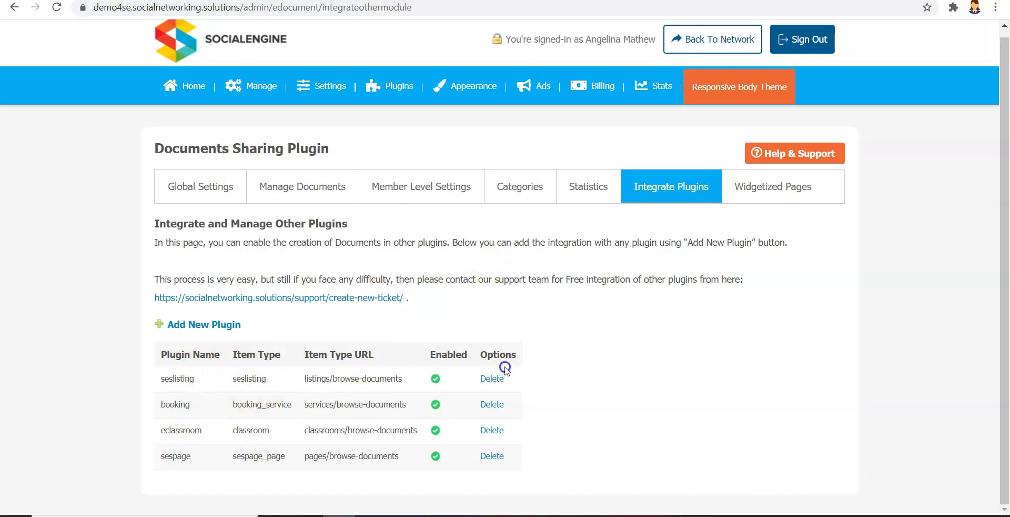
# Start a new plugin integration and choose the News / RSS Importer & Aggregator Plugin.
pyautogui.click(187, 324)
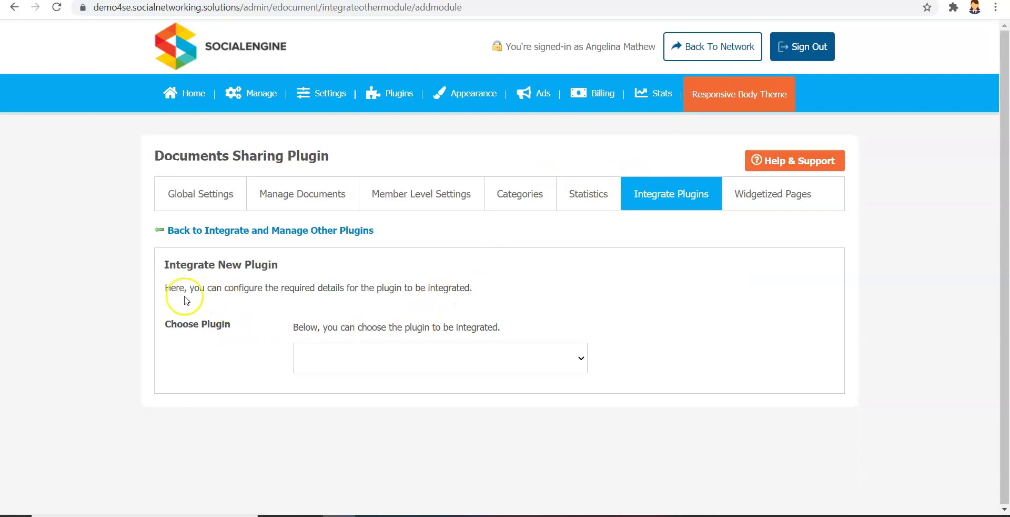
pyautogui.click(401, 362)
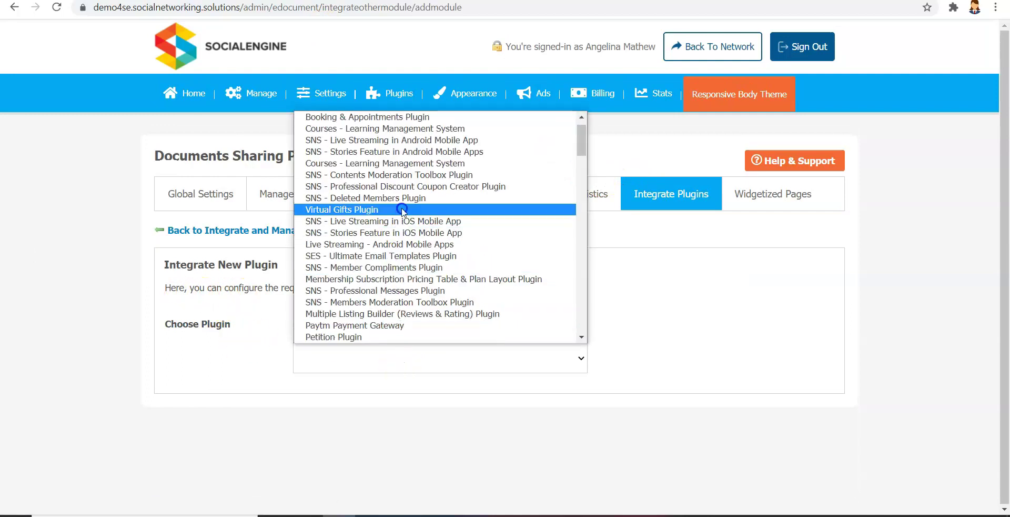
pyautogui.moveTo(584, 147); pyautogui.dragTo(596, 337)
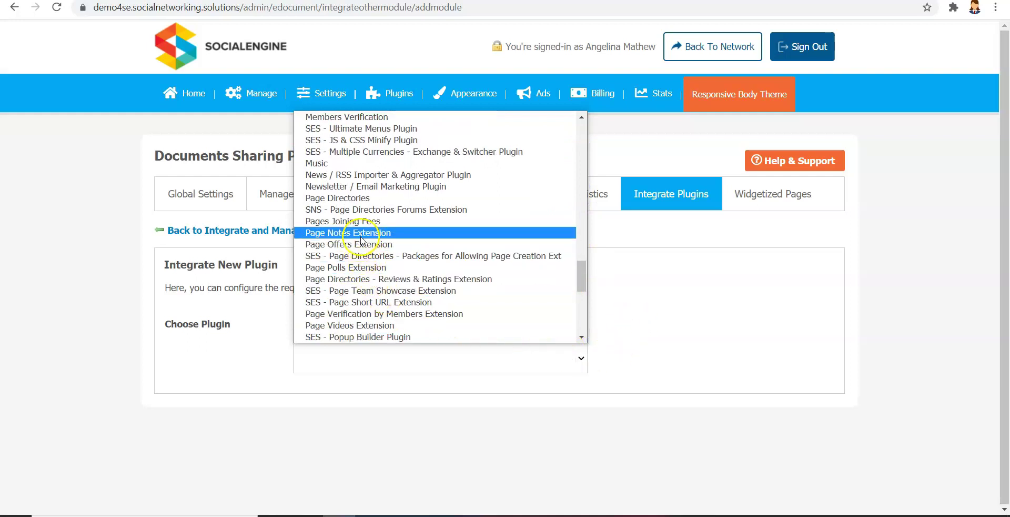
pyautogui.click(367, 175)
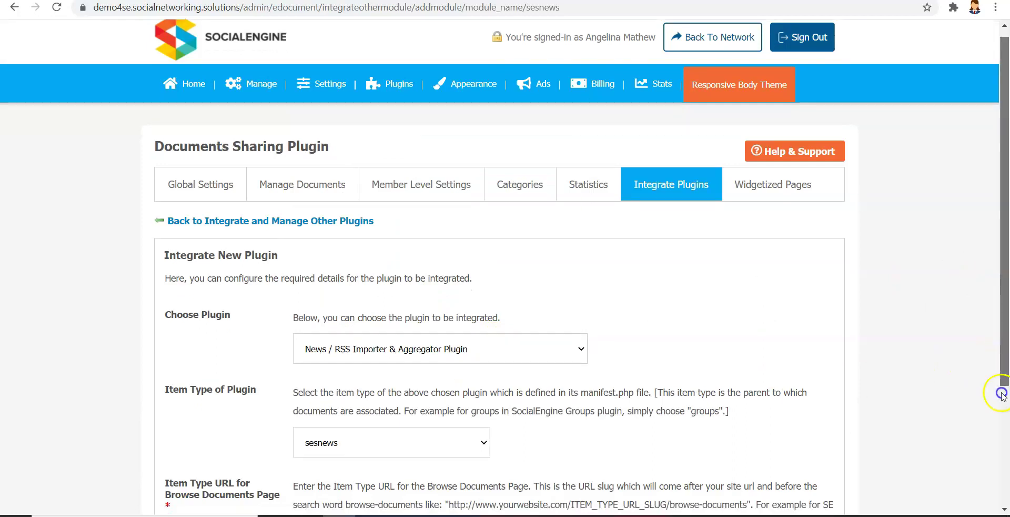
# Set the item type of the plugin being integrated to sesnews_news.
pyautogui.moveTo(1001, 387); pyautogui.dragTo(1004, 477)
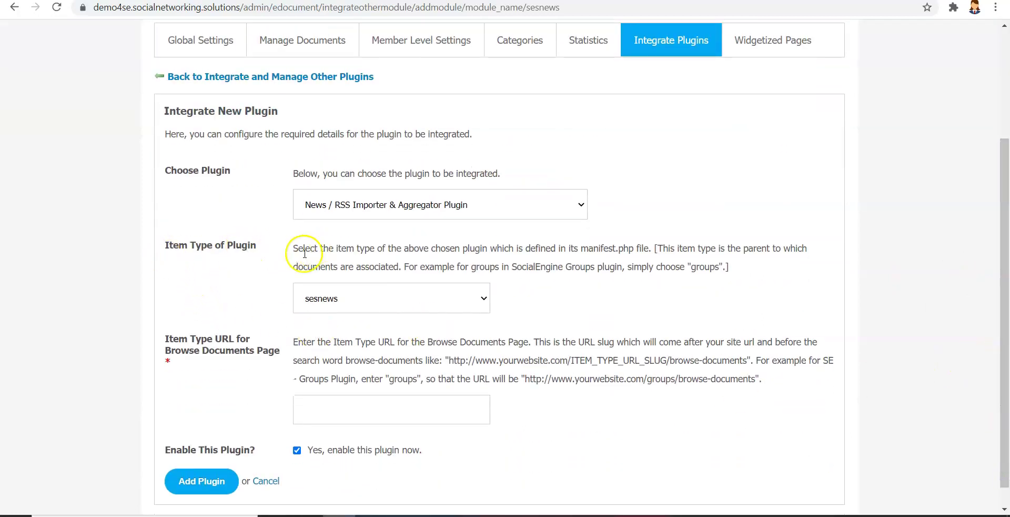
pyautogui.click(316, 298)
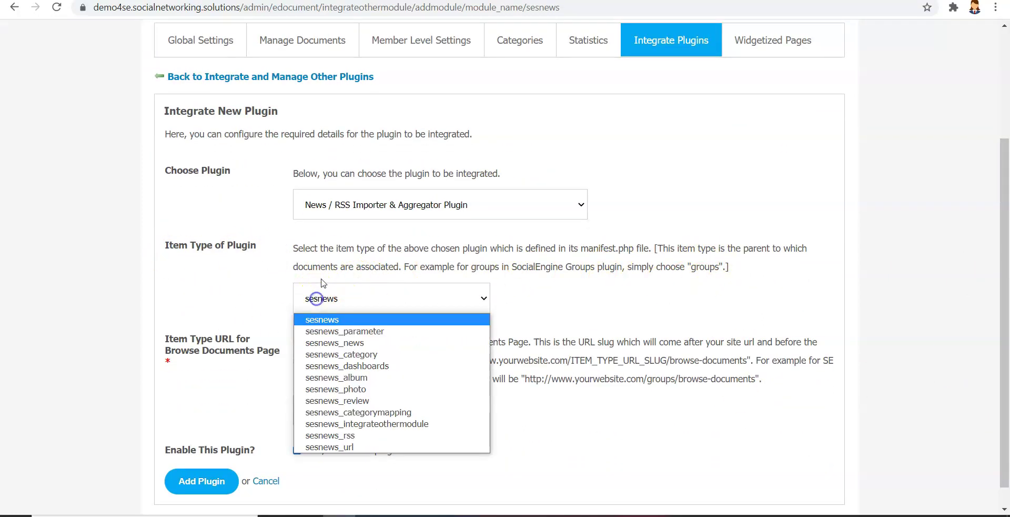
pyautogui.click(446, 342)
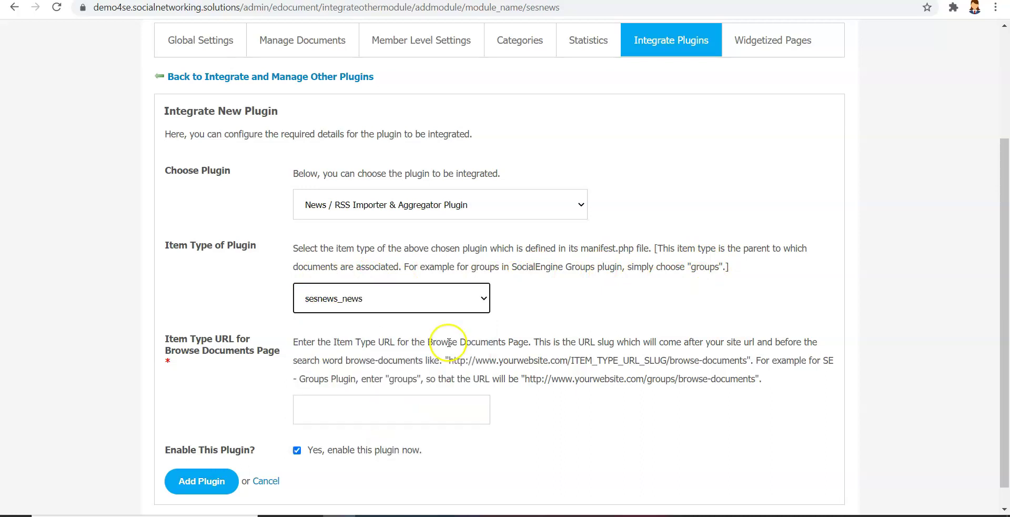
pyautogui.click(355, 297)
pyautogui.click(357, 341)
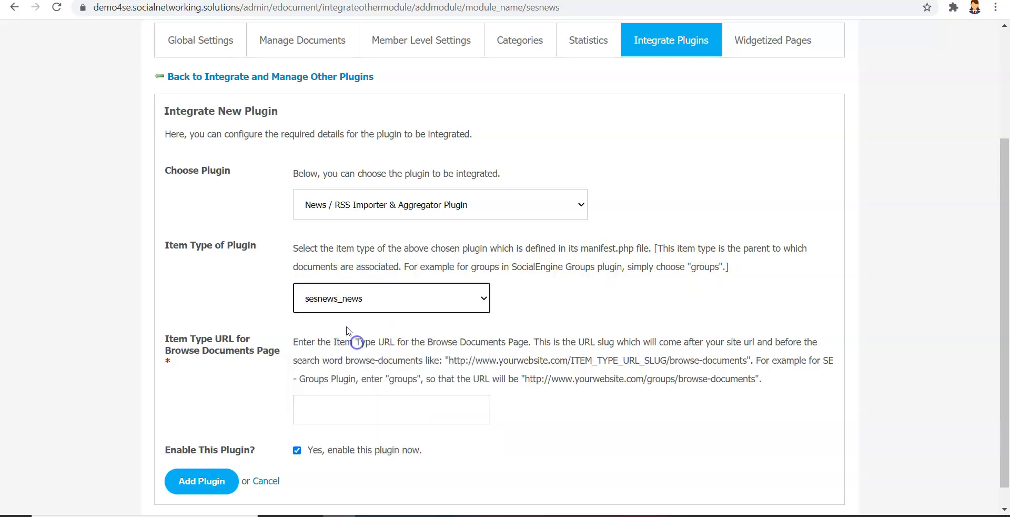
# Set the item type URL for the Browse Documents page to news/browse-documents and add the plugin integration.
pyautogui.click(362, 411)
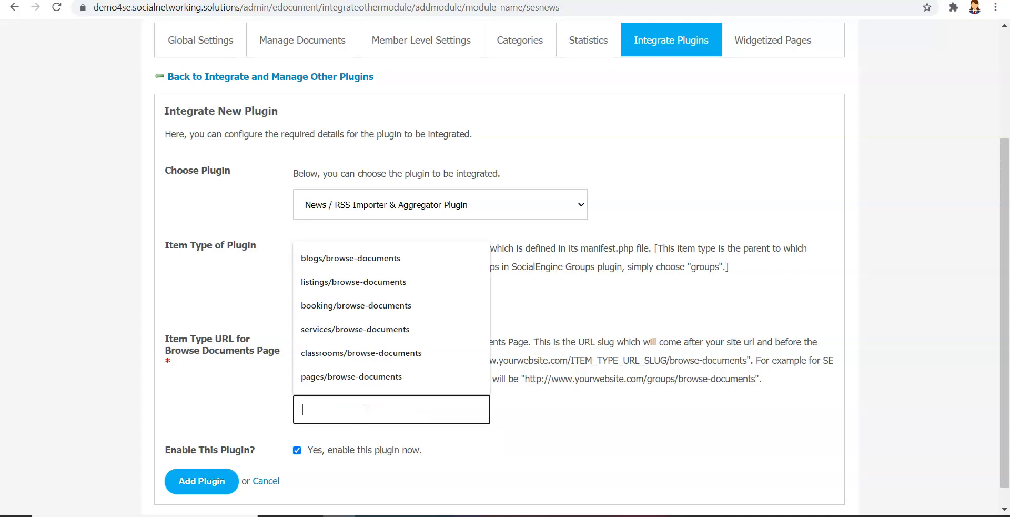
pyautogui.write('news/browse-documents')
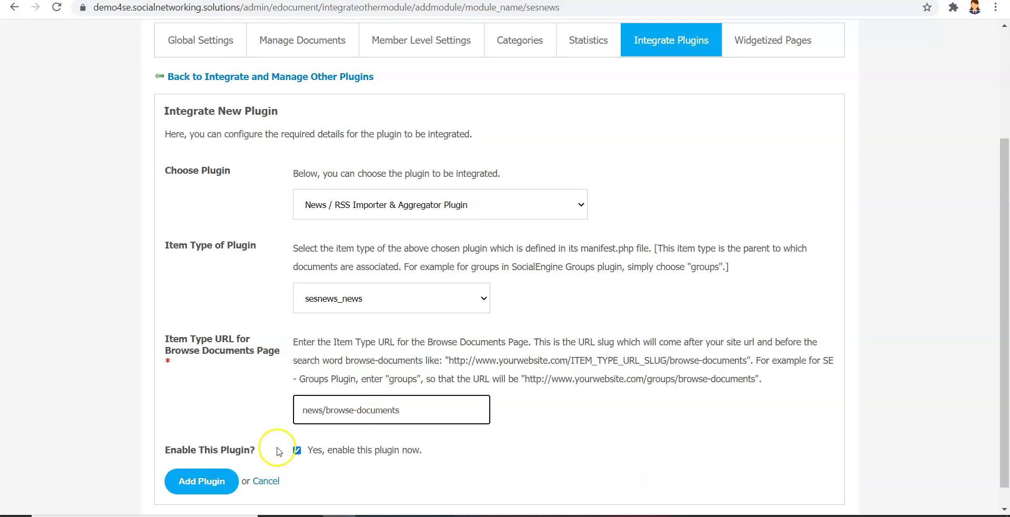
pyautogui.click(202, 482)
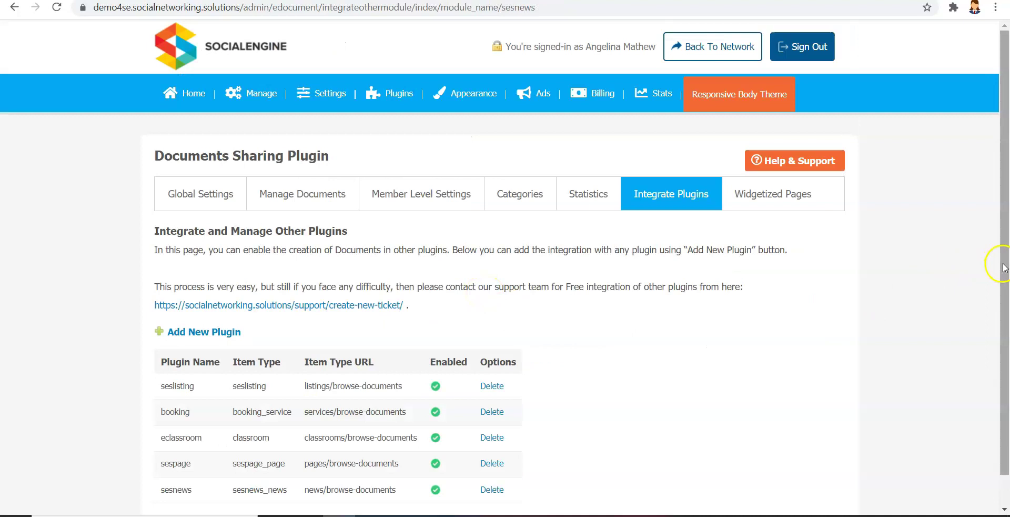
pyautogui.scroll(-1, 973, 264)
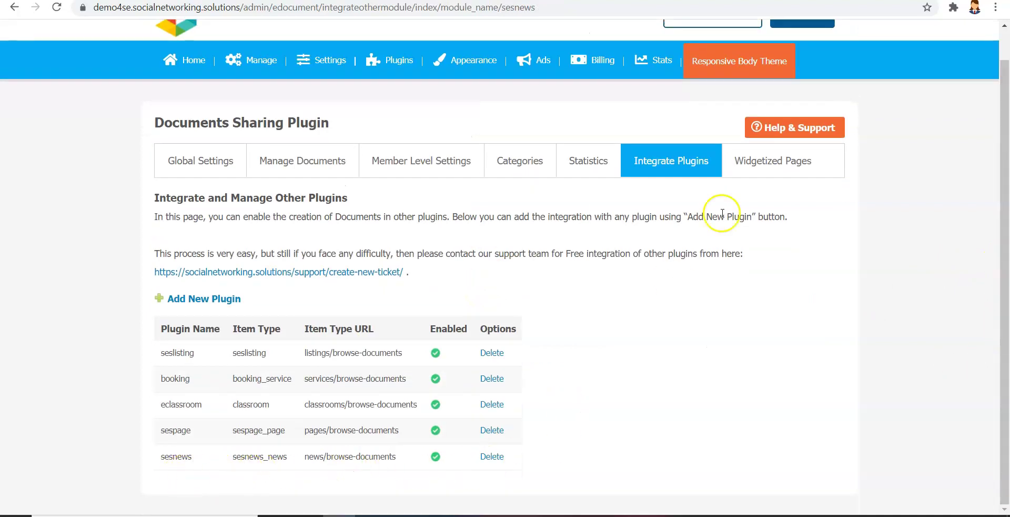
# Open the Widgetized Pages section and review the plugin's pages with their widgetized and user page links.
pyautogui.click(767, 164)
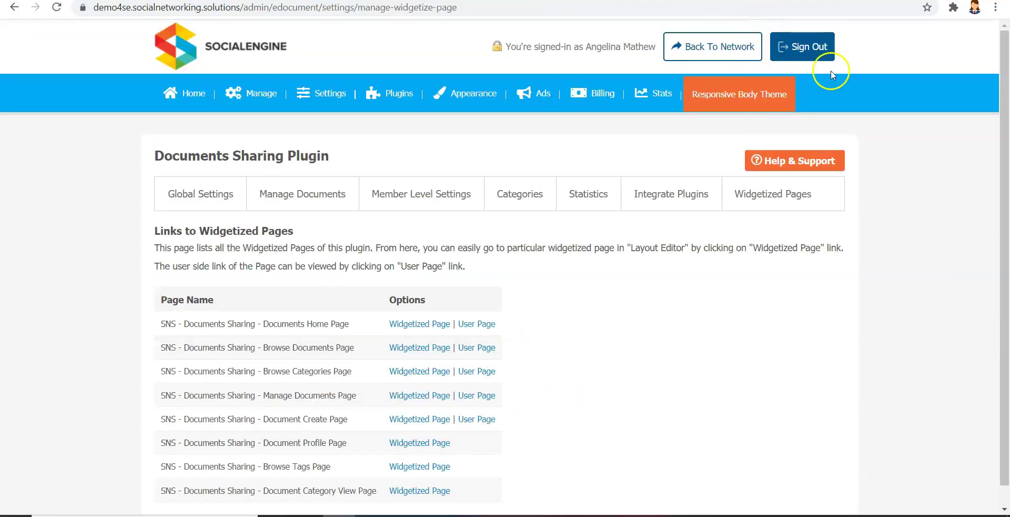
pyautogui.moveTo(1002, 126); pyautogui.dragTo(1001, 145)
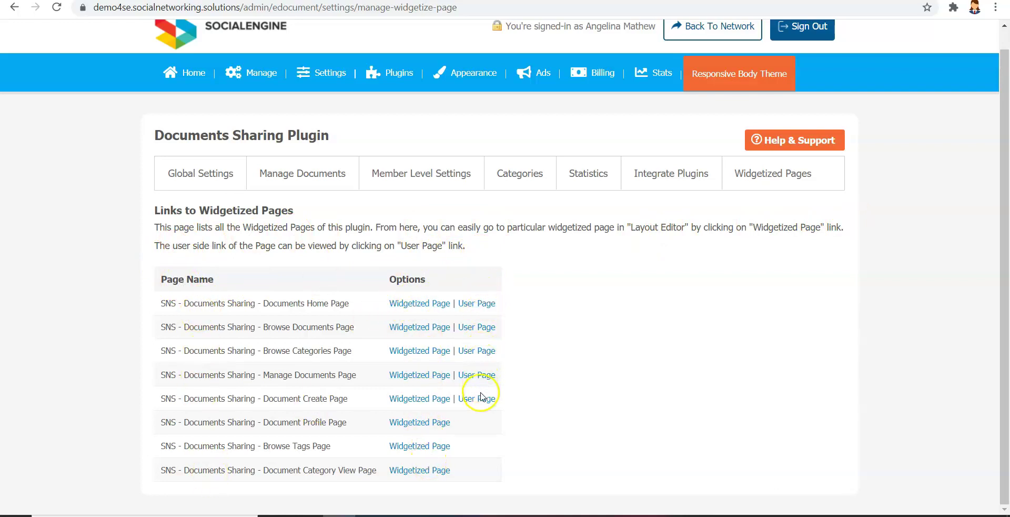
# Open the plugin's Help & Support page, review its resources, and open the detailed plugin description.
pyautogui.click(779, 143)
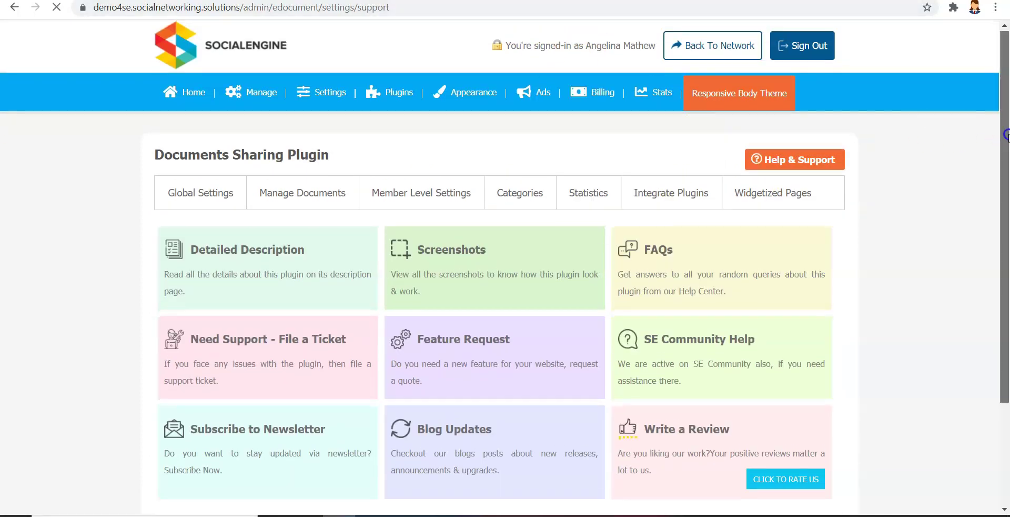
pyautogui.scroll(-2, 692, 163)
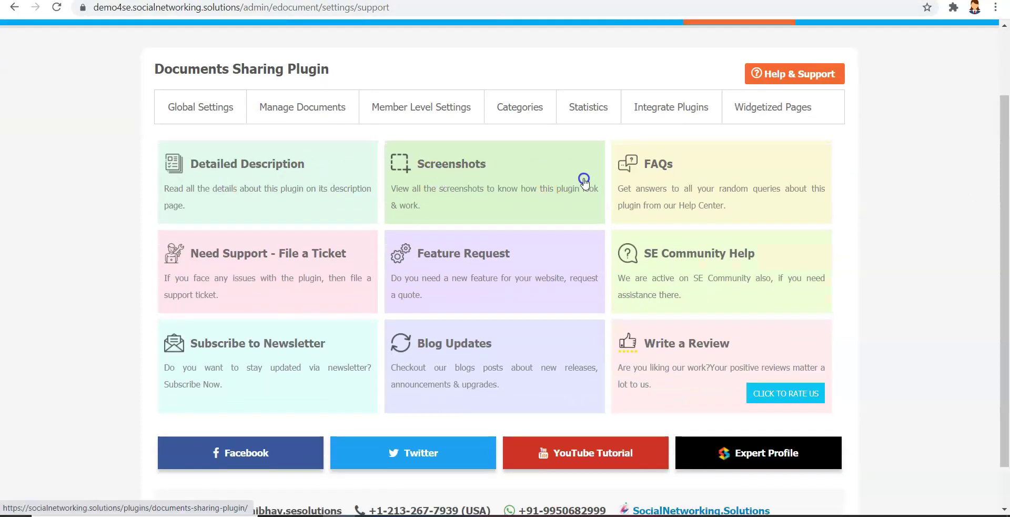
pyautogui.click(301, 193)
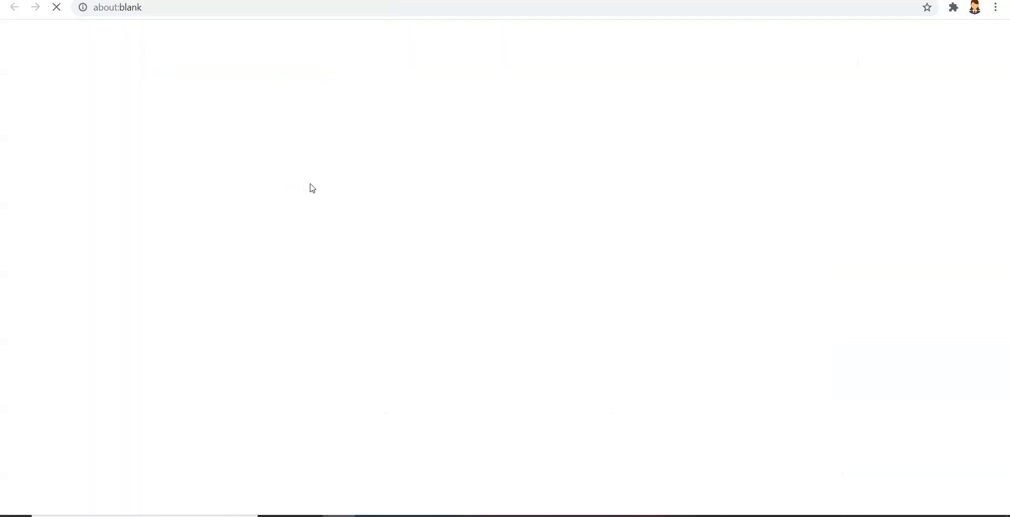